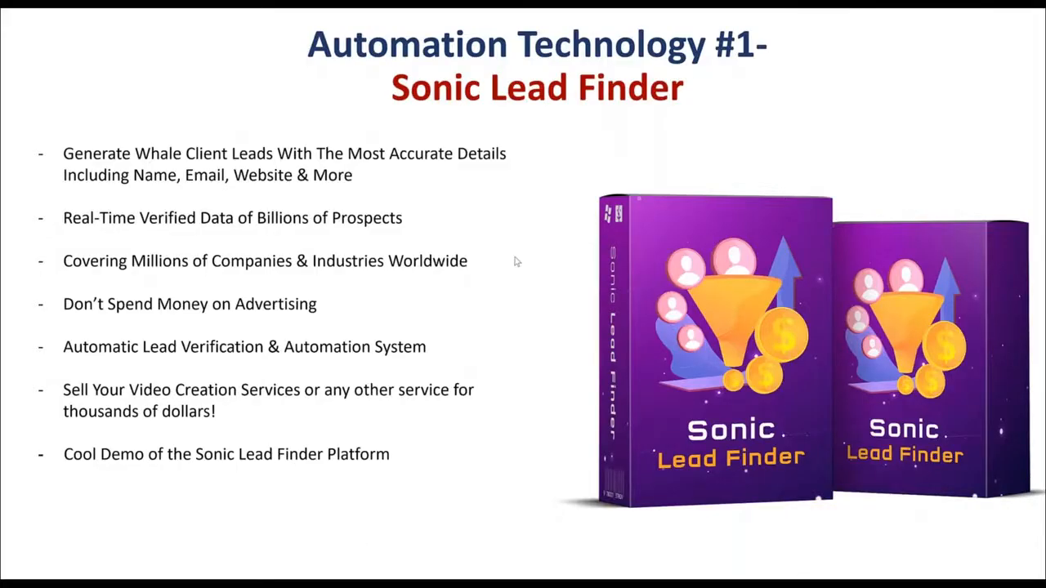
Switch to the SonicVid wizard and advance past the text position and video settings stages with the default colours and no logo.
key(alt+Tab)
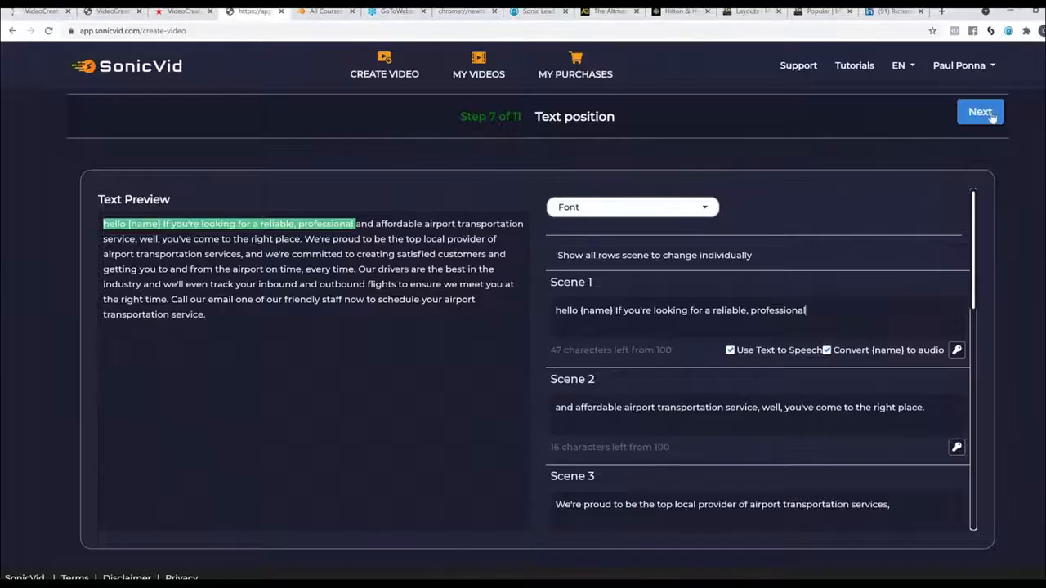
click(991, 116)
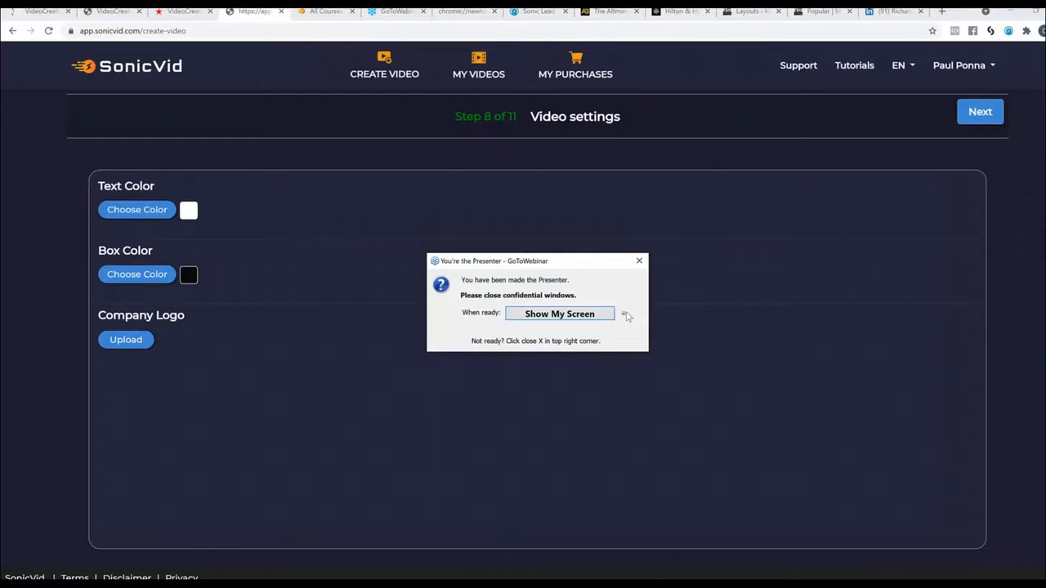
click(609, 313)
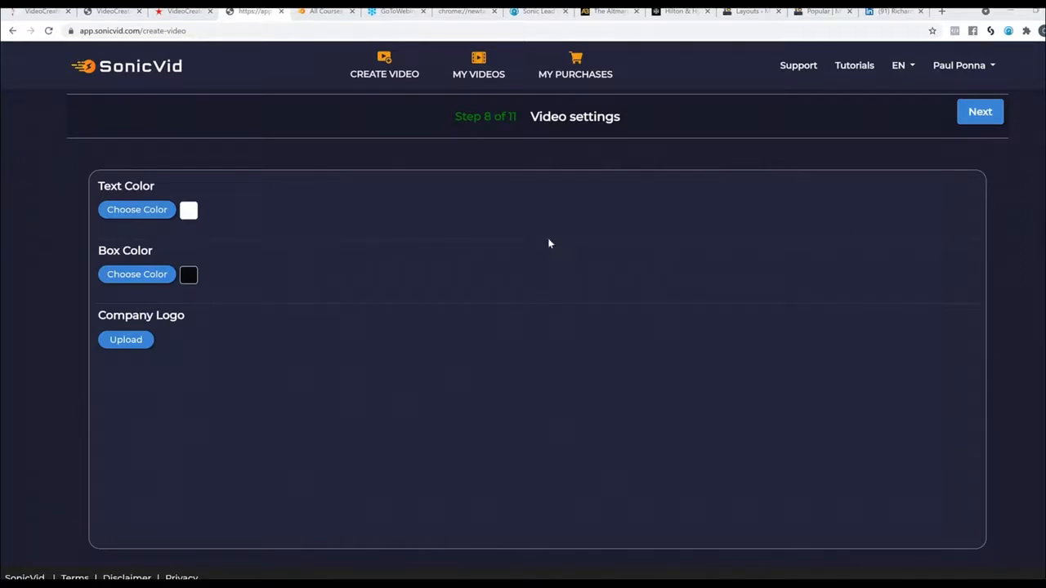
triple_click(237, 321)
click(980, 161)
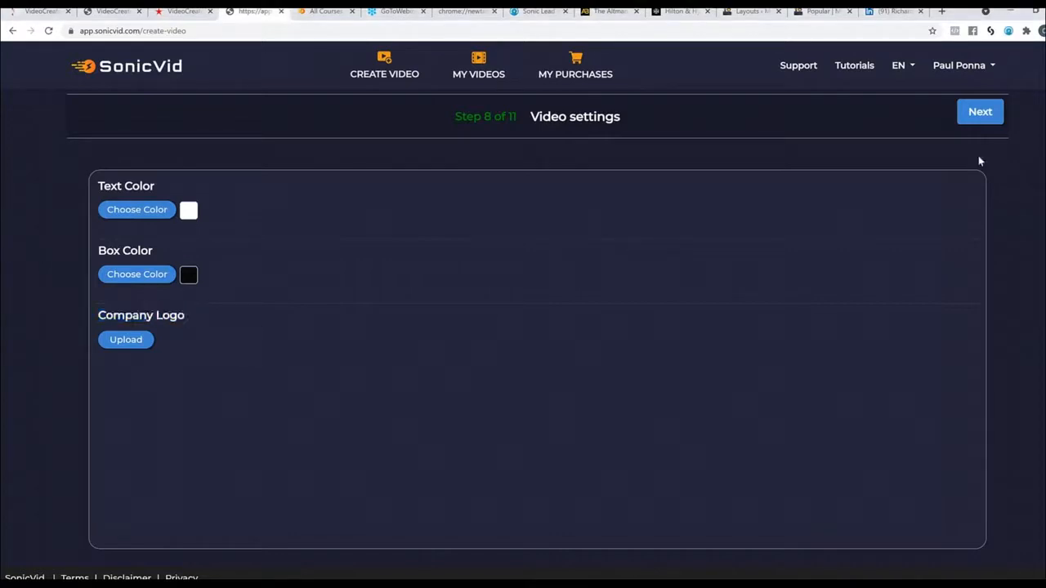
click(980, 115)
Review the avatar preview and outfit colour options, keep the default outfit, and continue to the Create Your Video stage.
scroll(597, 291, down, 2)
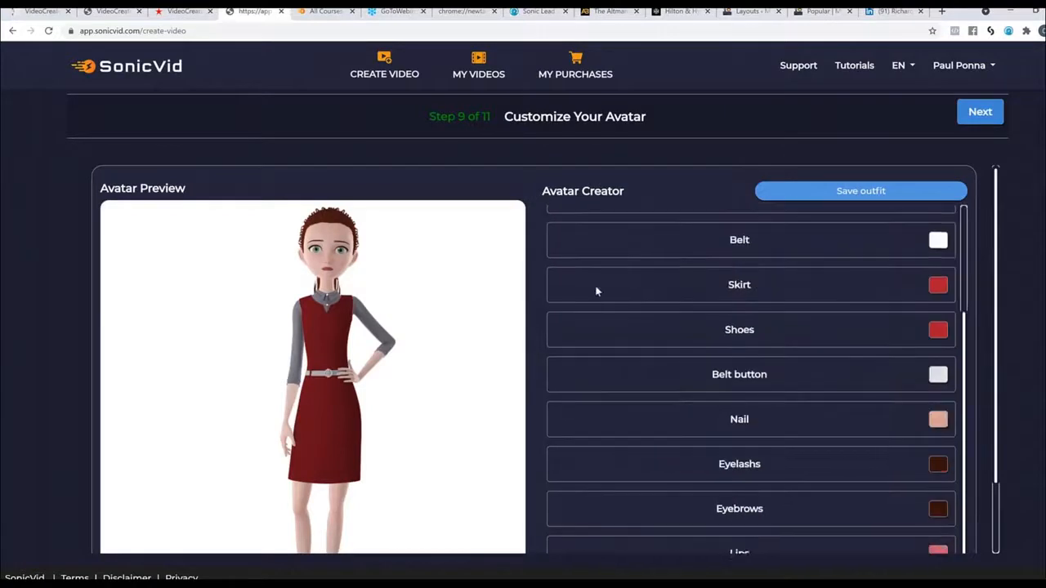
scroll(728, 308, up, 3)
scroll(759, 310, down, 5)
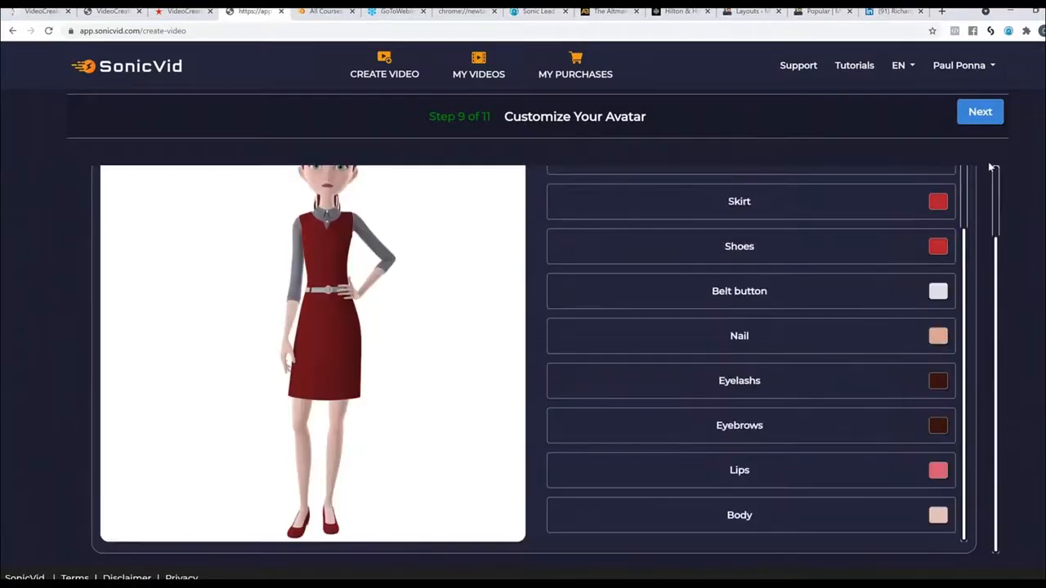
scroll(535, 226, up, 1)
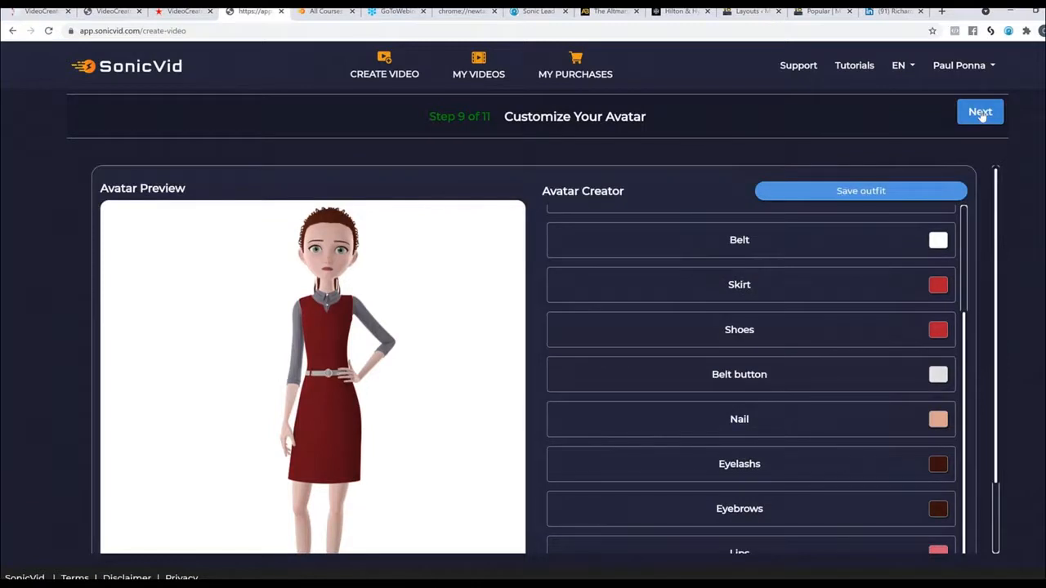
click(981, 115)
Look over the scene editor and its timeline in the Create Your Video stage, and proceed to finalizing the video.
scroll(360, 299, down, 3)
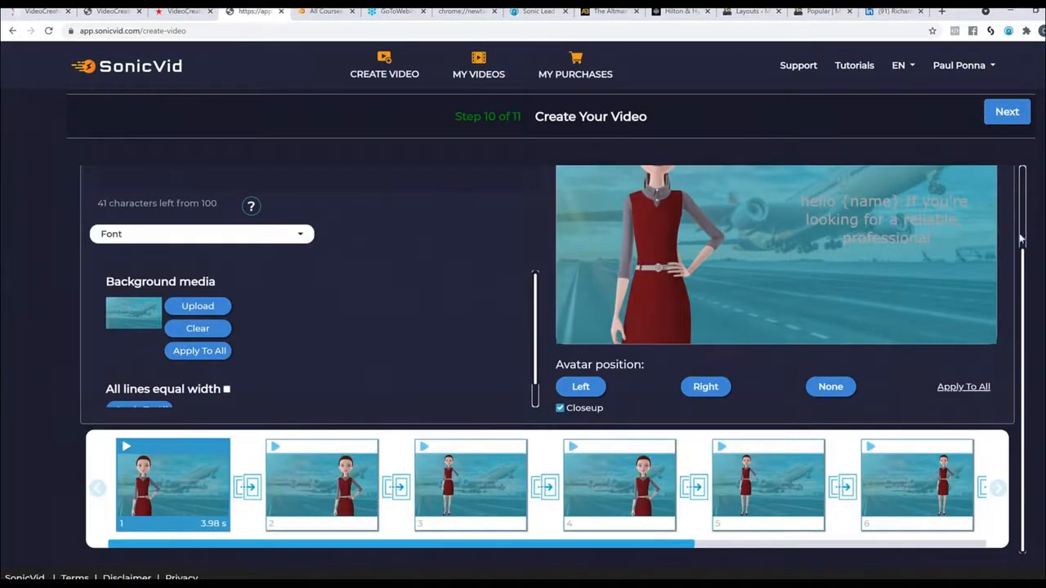
scroll(354, 348, up, 1)
scroll(378, 346, down, 1)
click(1007, 116)
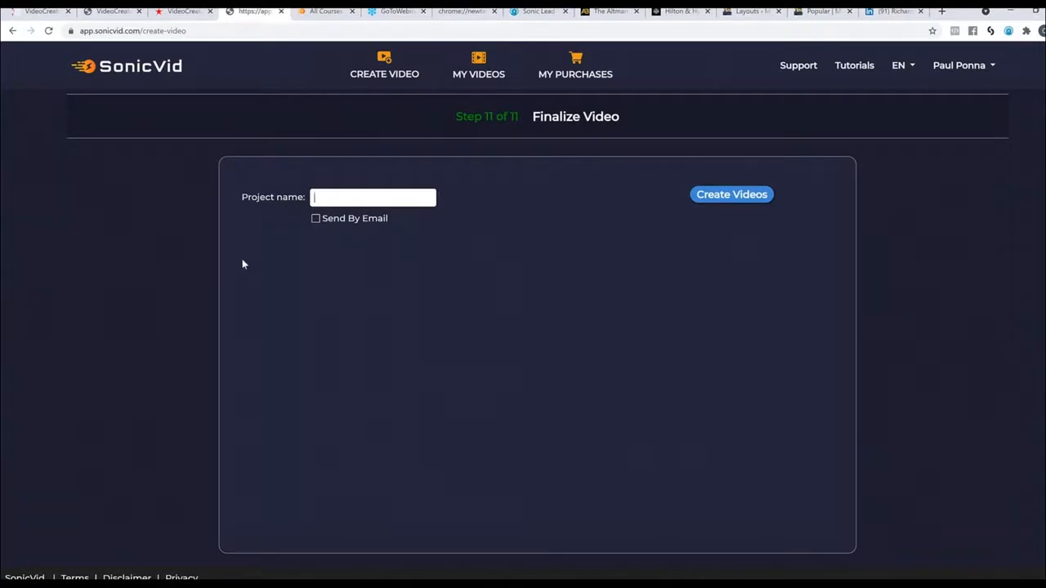
Name the project "real estate project" and enable sending the videos by email.
text(real estate)
key(BackSpace)
key(BackSpace)
key(BackSpace)
text(tate project)
click(316, 218)
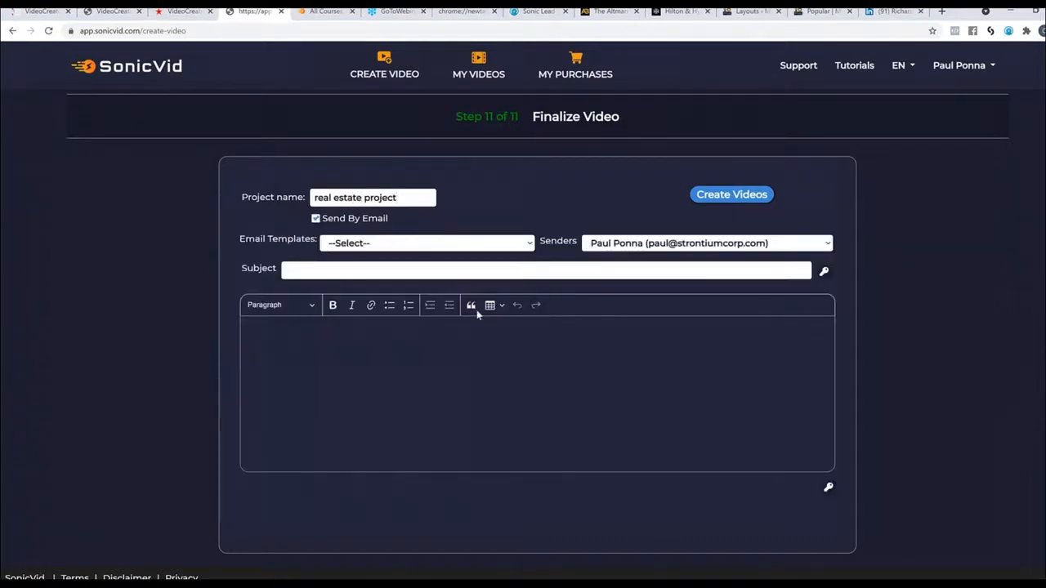
Set the email subject to "Hey {firstname} - check this out", using the First Name placeholder in place of the full-name one.
click(517, 269)
text(He)
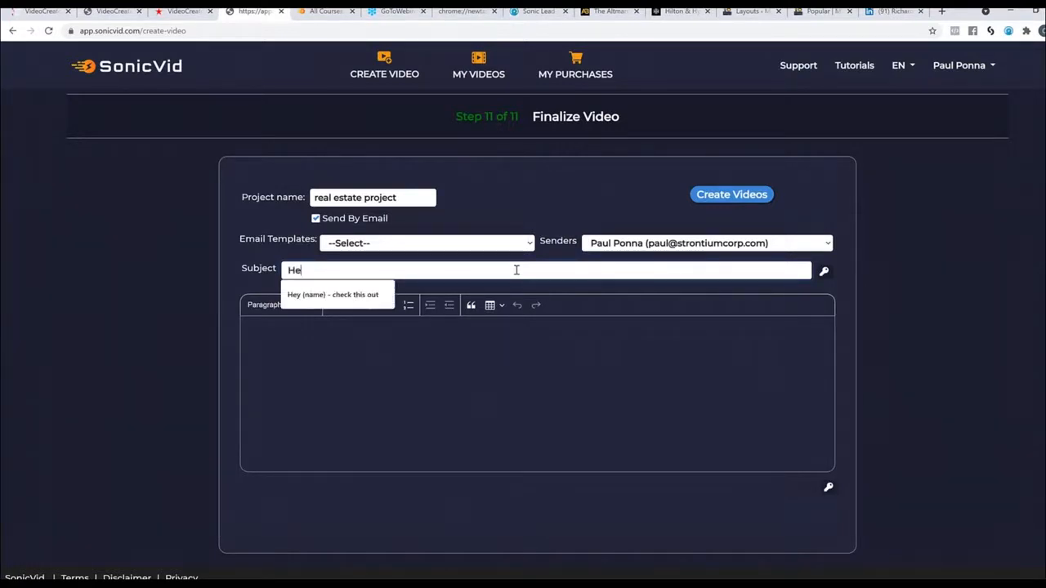
click(312, 301)
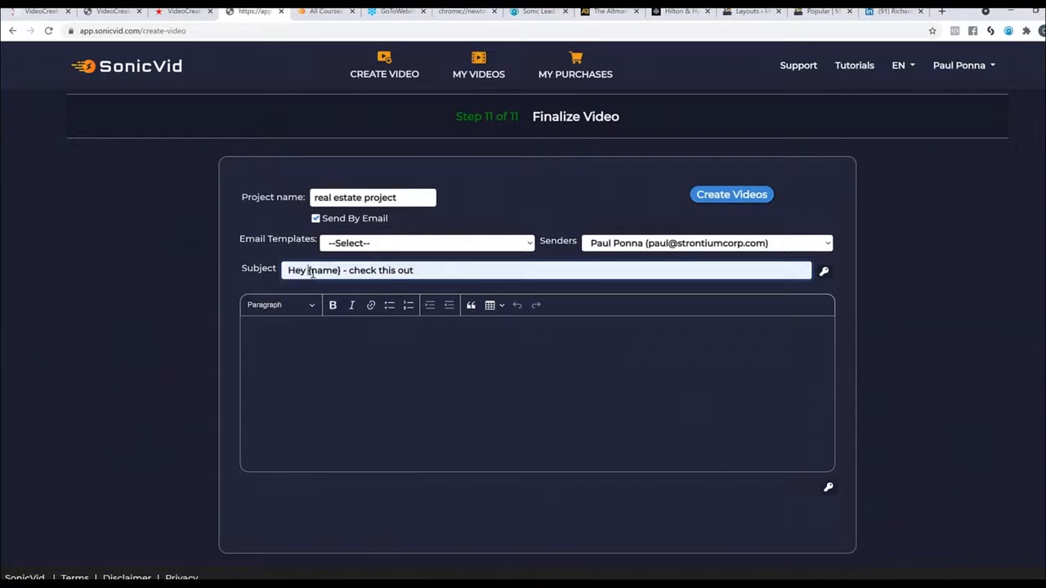
drag(308, 270, 342, 274)
key(BackSpace)
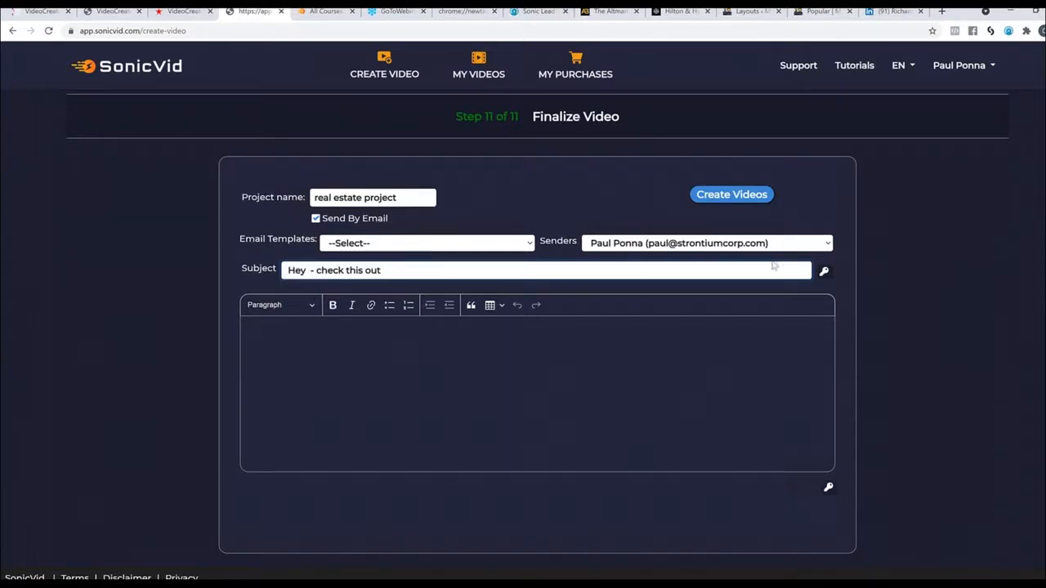
click(823, 271)
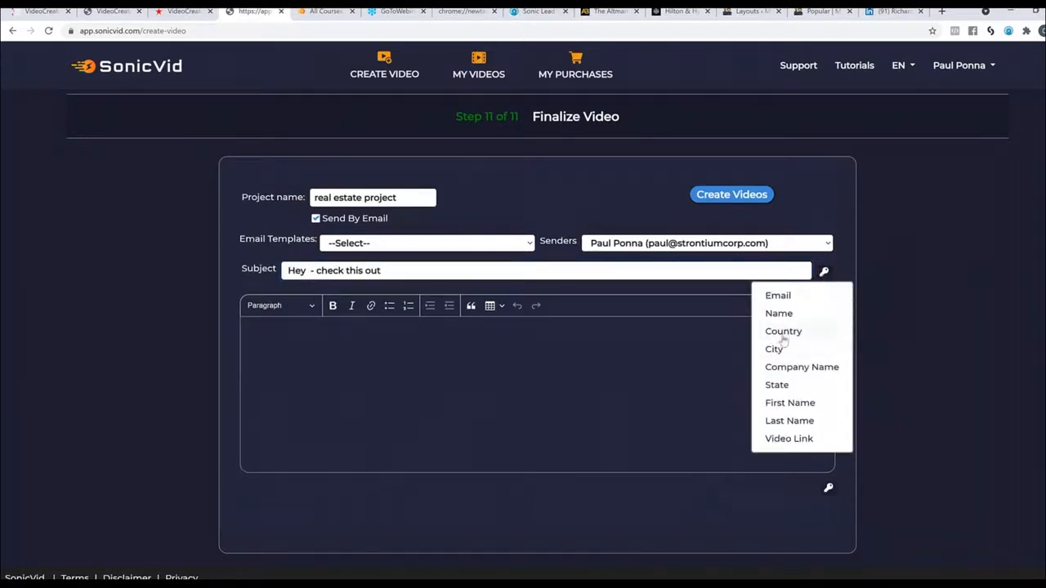
click(790, 403)
Start the email body with the greeting "Hey", the First Name placeholder and a comma.
click(406, 390)
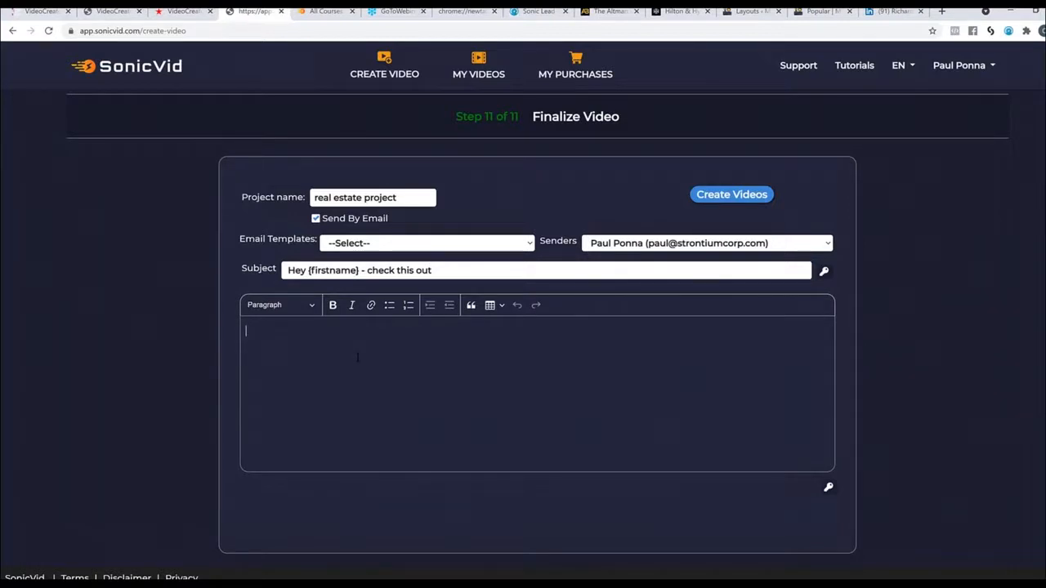
text(Hey {)
key(BackSpace)
click(828, 487)
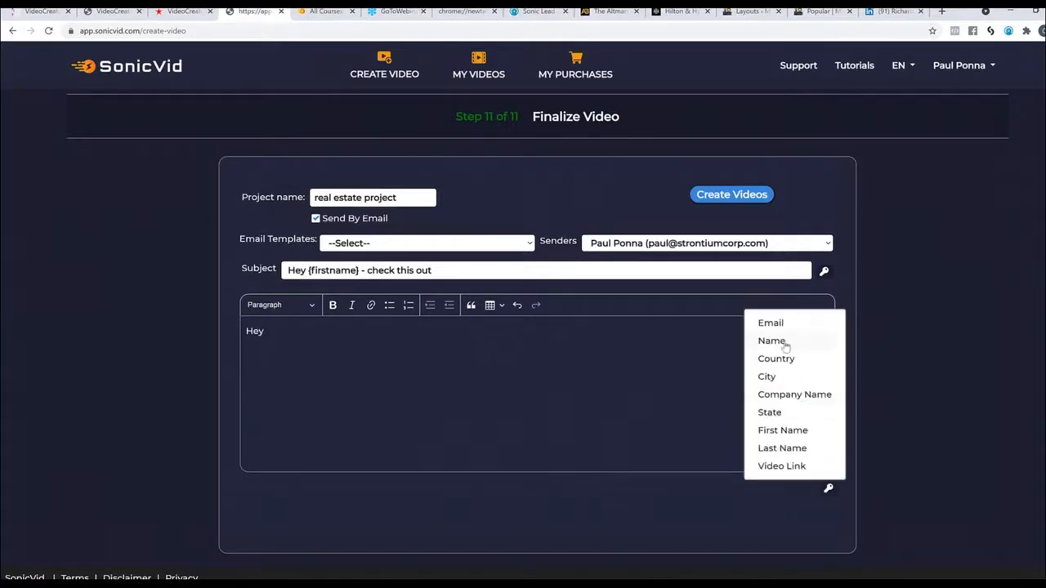
click(781, 431)
text(,)
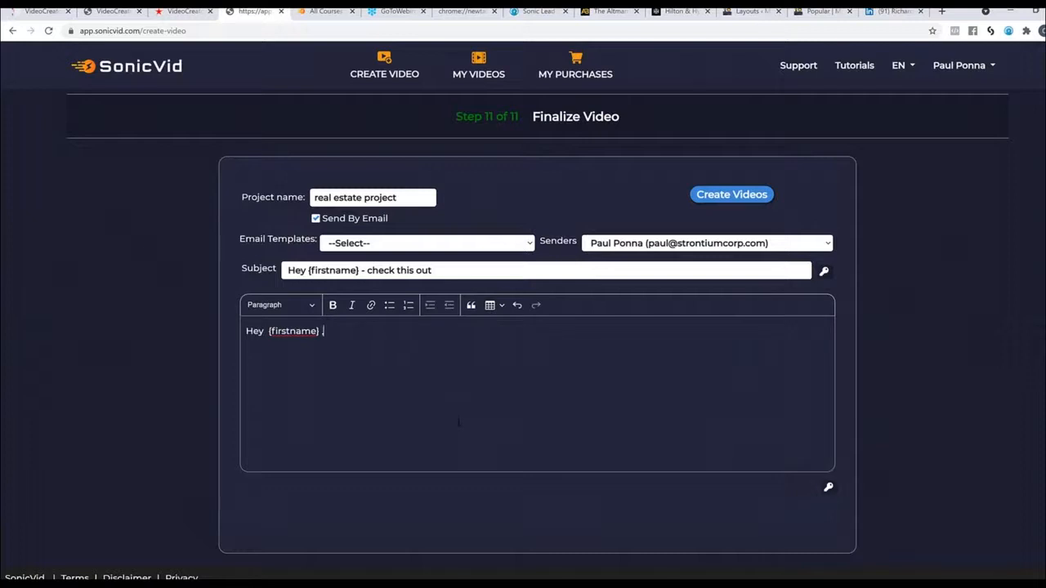
Write in the email body "I created this special presentation on how my company can help your business grow!" followed by "Check it out here:".
key(Return)
text(I created this special presentation on how )
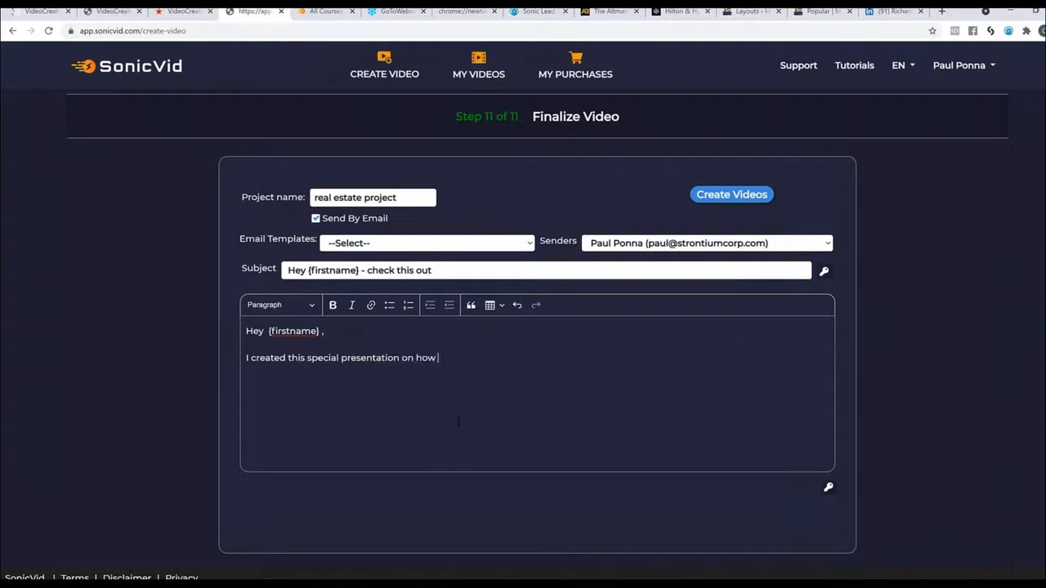
text(my company can g)
key(BackSpace)
text(help your business)
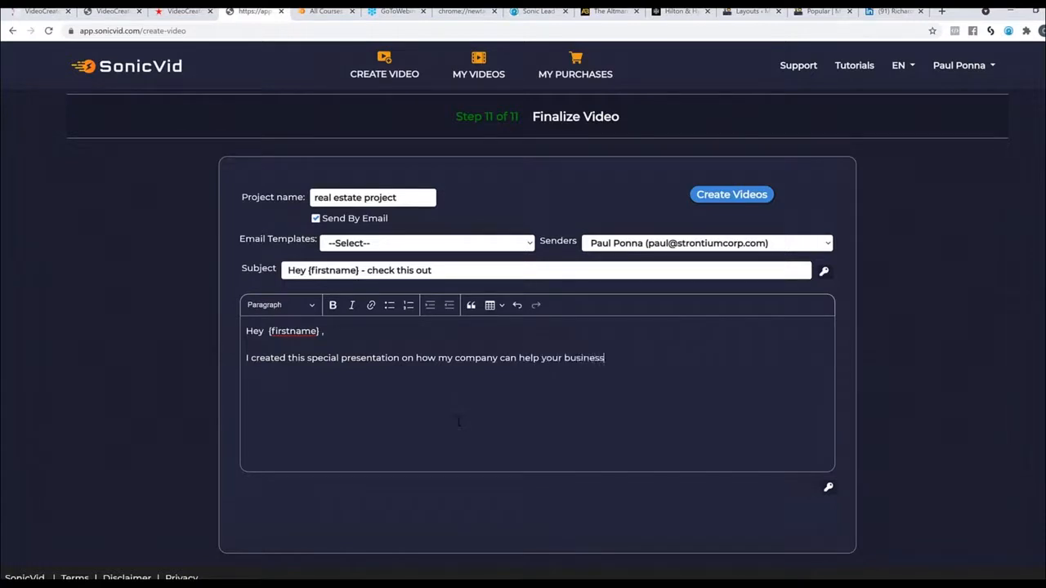
text( grow)
key(BackSpace)
text(Check it out here!)
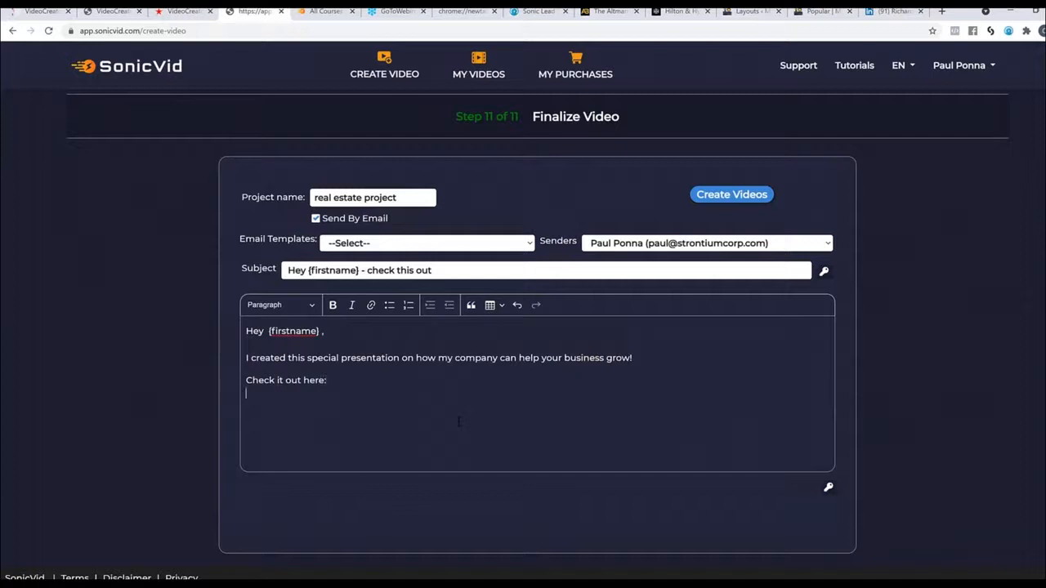
Insert the Video Link placeholder below "Check it out here:" in the email body.
click(831, 487)
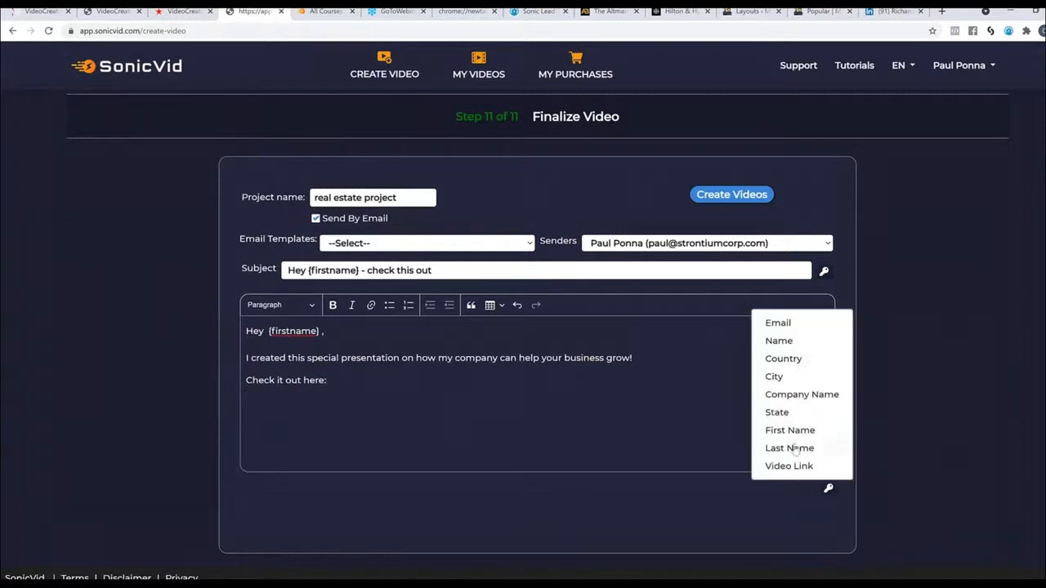
click(796, 466)
drag(302, 393, 227, 397)
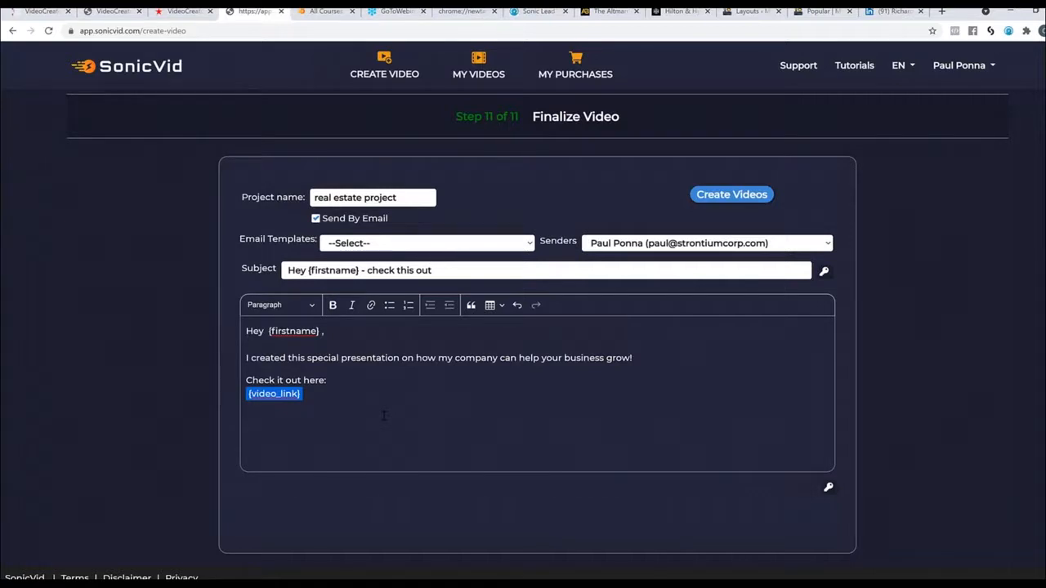
click(303, 394)
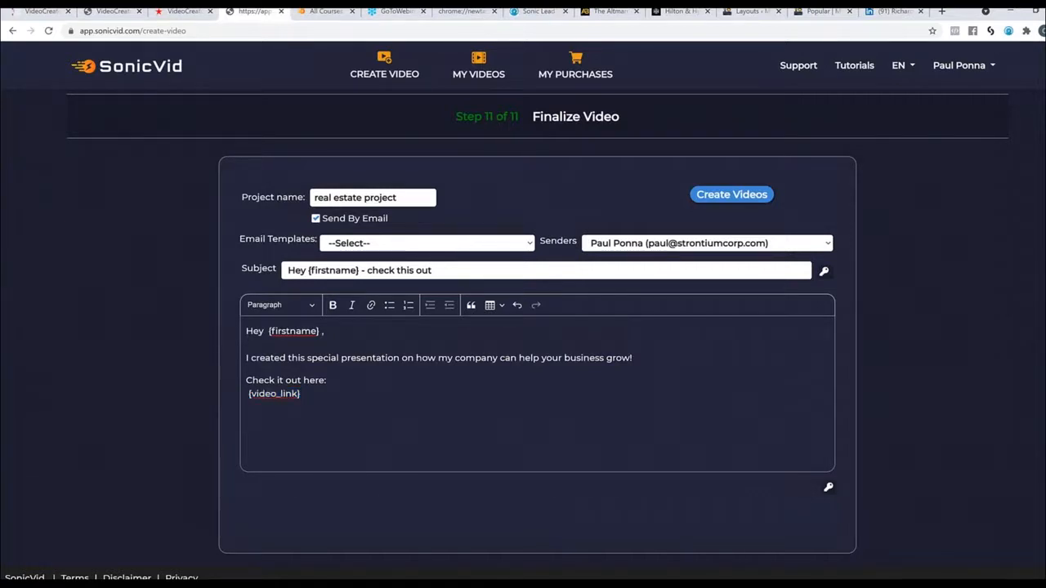
drag(302, 394, 193, 408)
click(355, 416)
Add the line "Let me know what you think." below the video link placeholder.
key(Return)
text(Let me know what you think.)
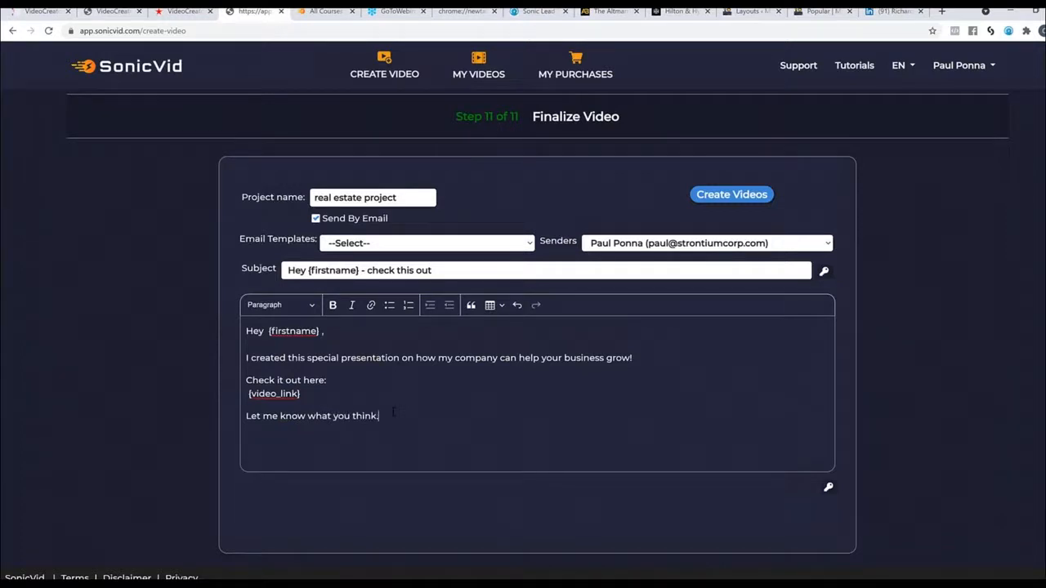
key(Return)
drag(246, 438, 241, 331)
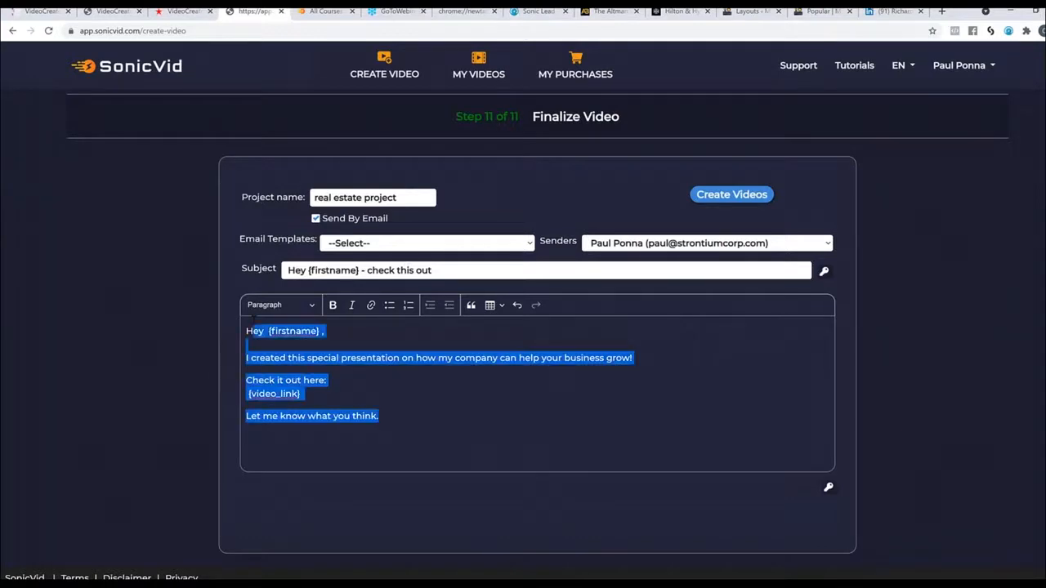
click(424, 444)
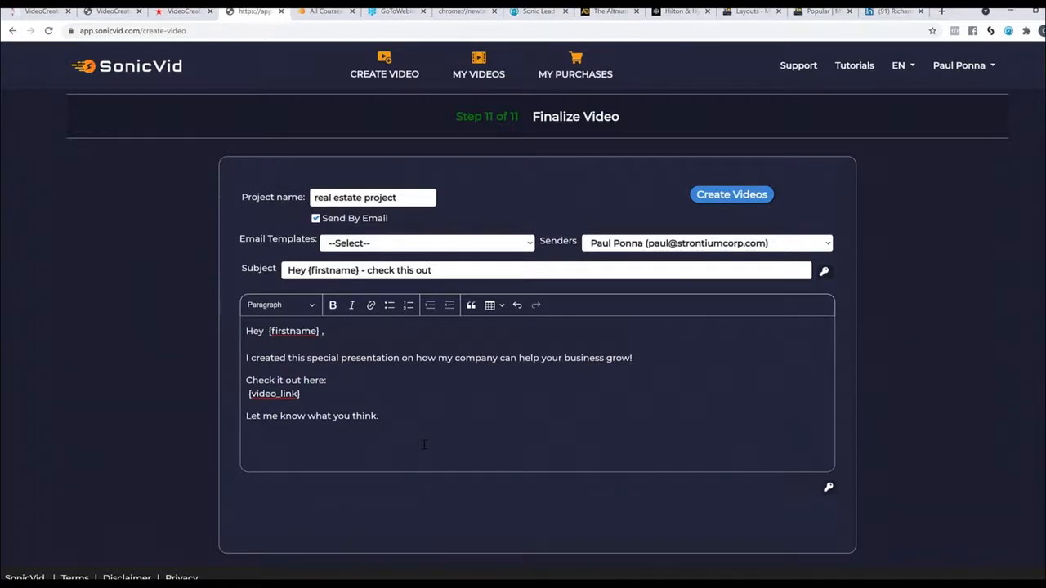
click(424, 444)
text(Your Name)
key(BackSpace)
key(BackSpace)
key(BackSpace)
key(BackSpace)
key(BackSpace)
key(BackSpace)
key(BackSpace)
key(BackSpace)
key(BackSpace)
Close the email with "Thanks," and the sender's first name, without an extra blank line between them.
text(Thanks,)
key(Return)
key(Return)
text(P)
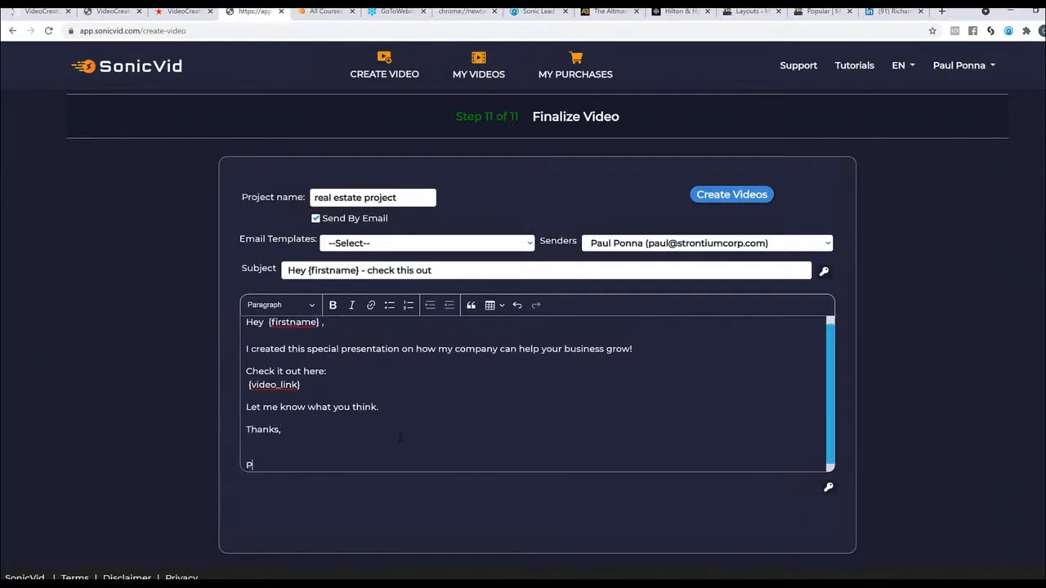
text(aul)
key(Up)
key(BackSpace)
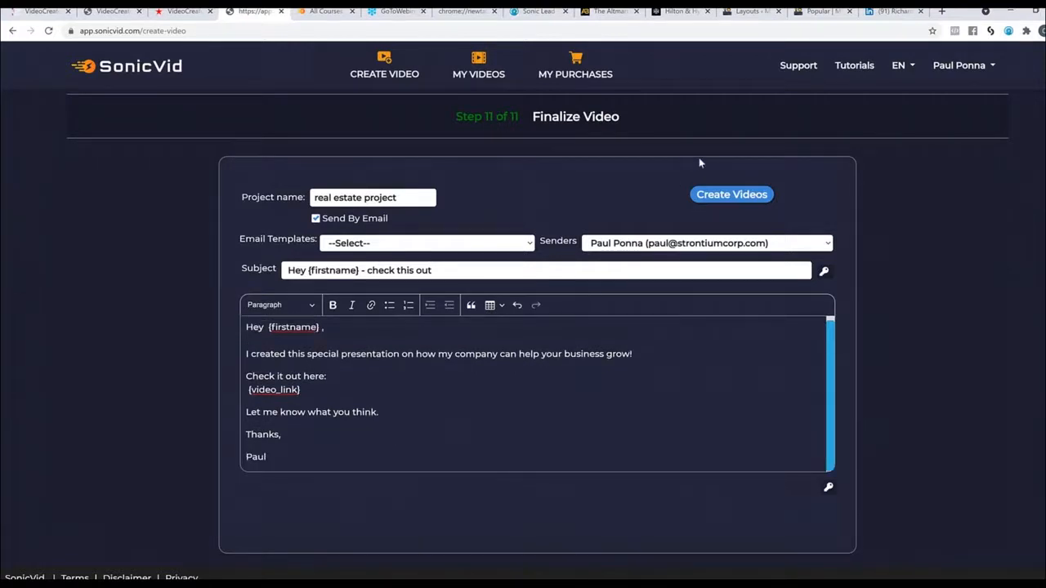
Submit the project for video creation and look at the earlier "realestate project" entry in the video list.
click(736, 196)
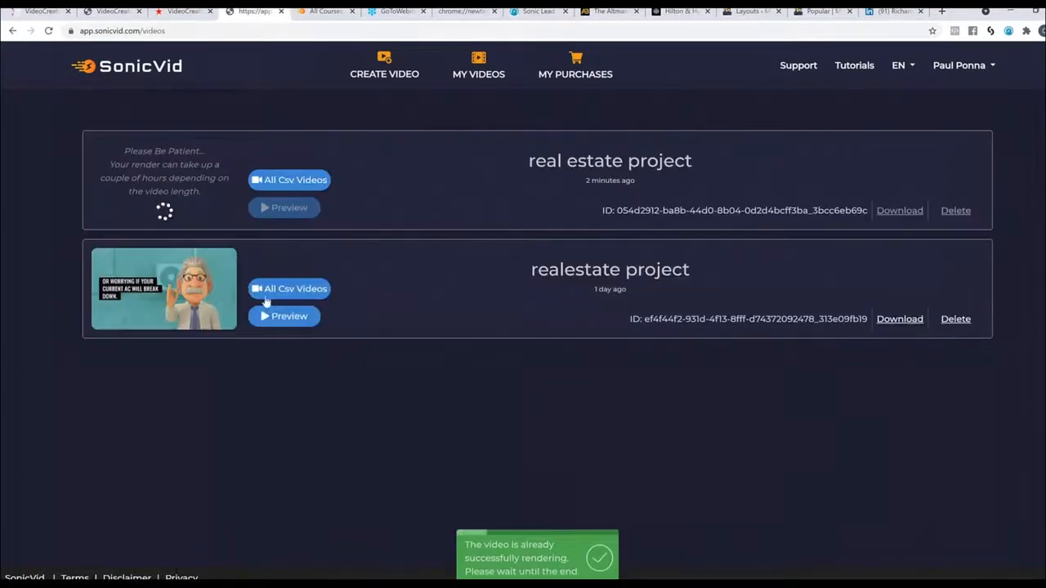
drag(539, 268, 750, 273)
click(732, 280)
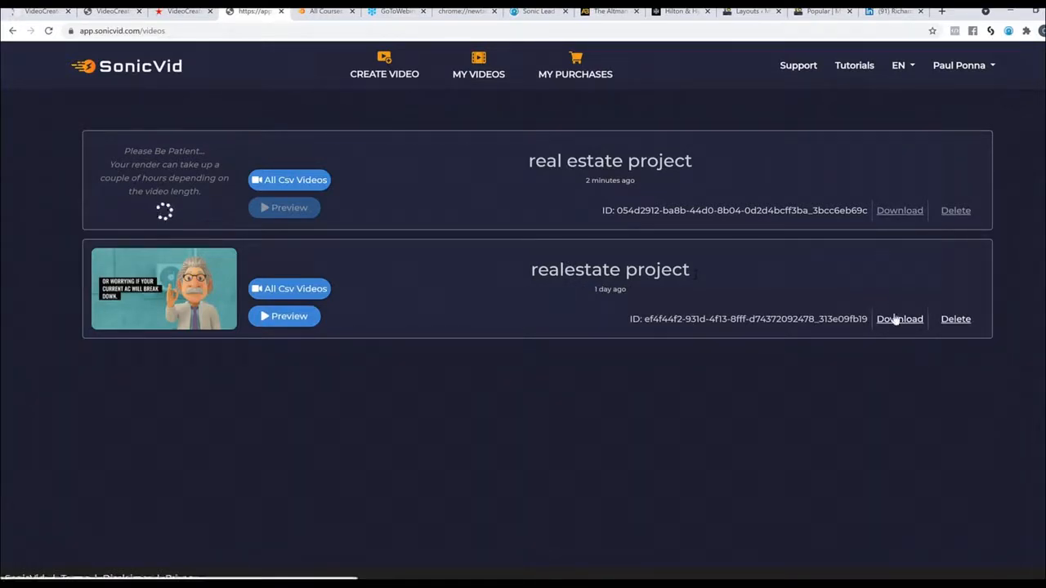
drag(522, 278, 739, 269)
click(739, 268)
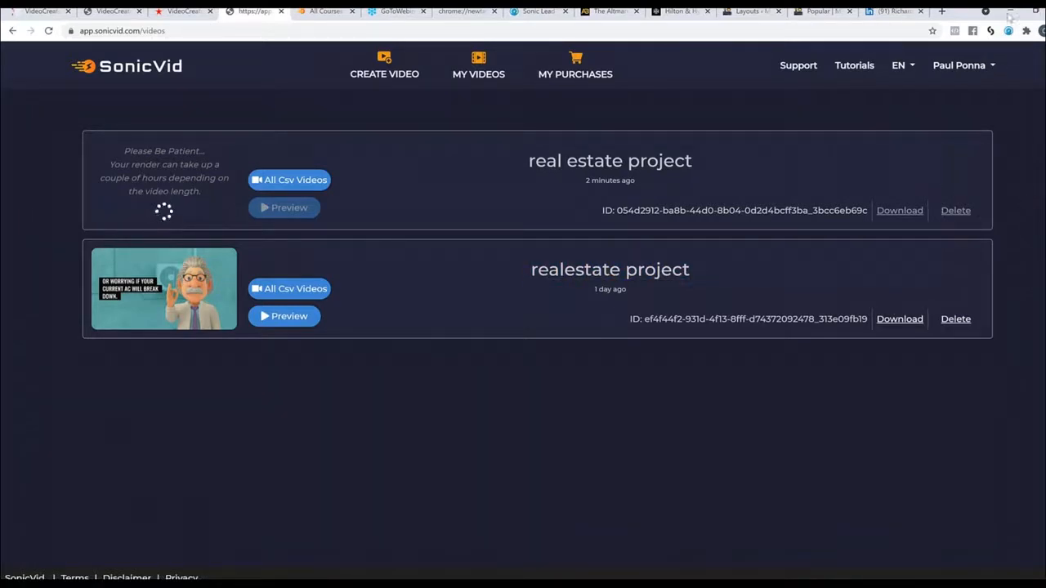
Switch back to the slide presentation and show the Automation Technology #2 slide.
click(1013, 11)
click(944, 185)
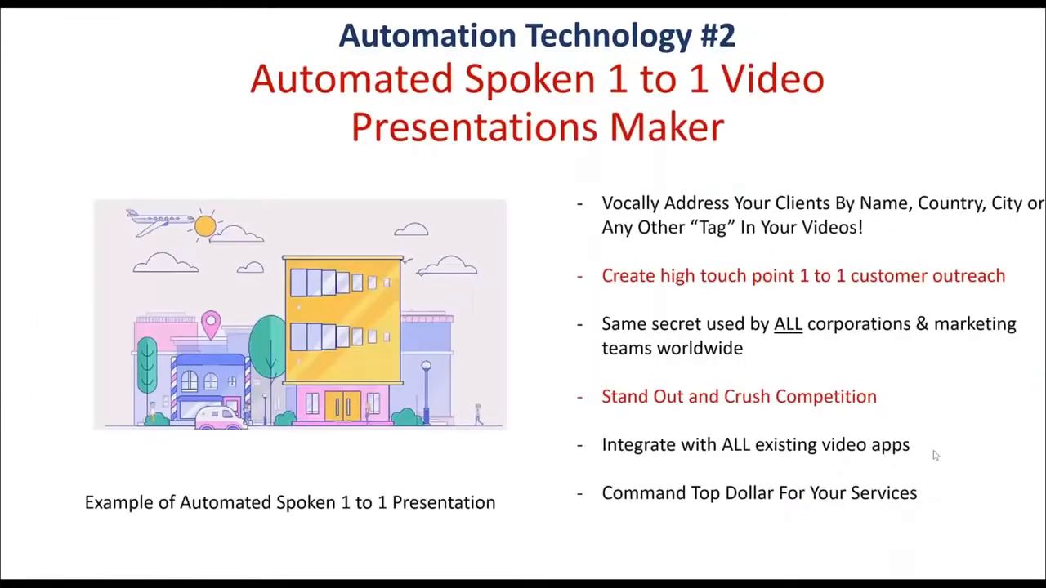